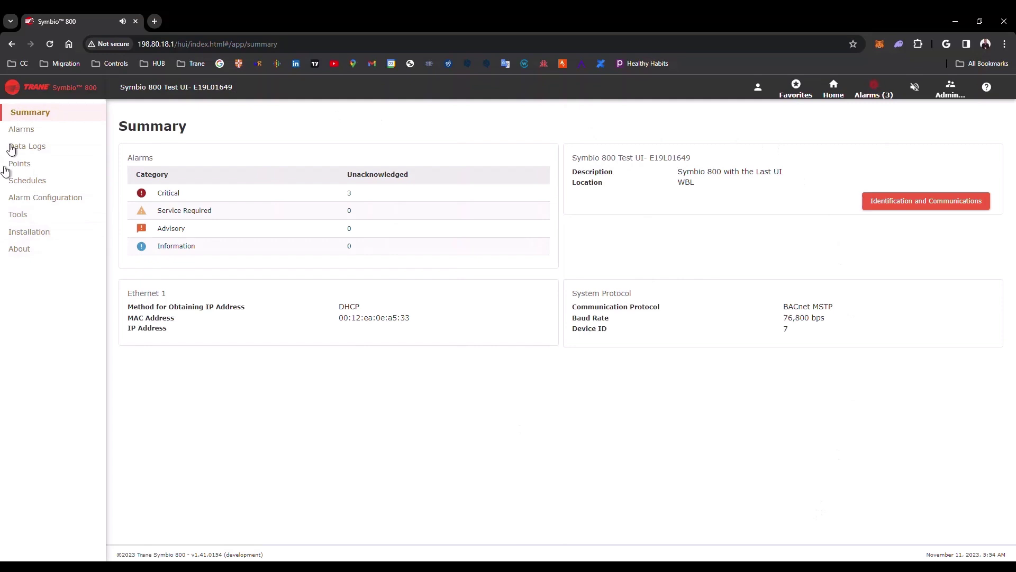
Step: Browse the All Schedules, All Exceptions and All Calendars tabs on Schedules, and open its help topic
left_click(28, 183)
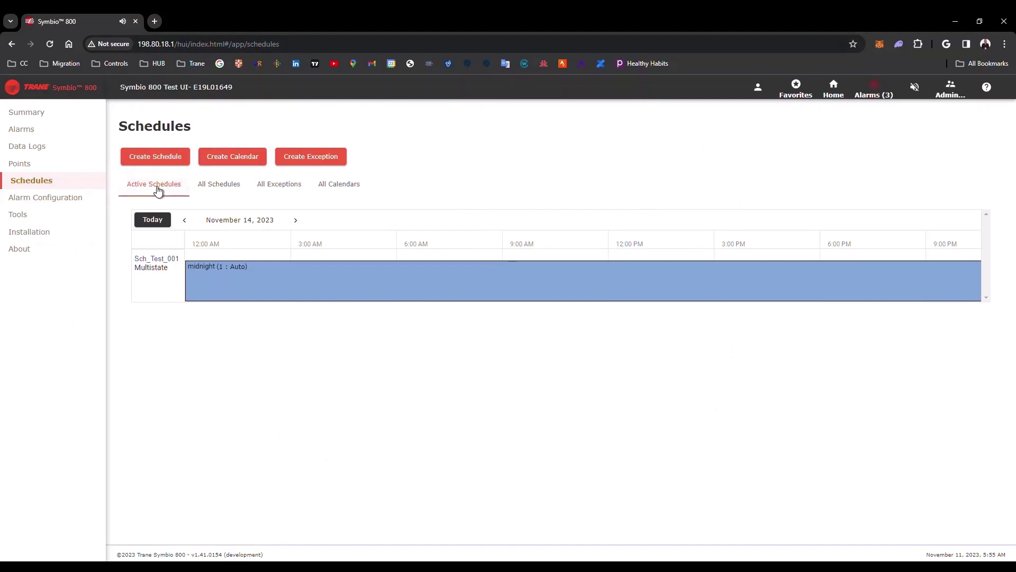
left_click(221, 185)
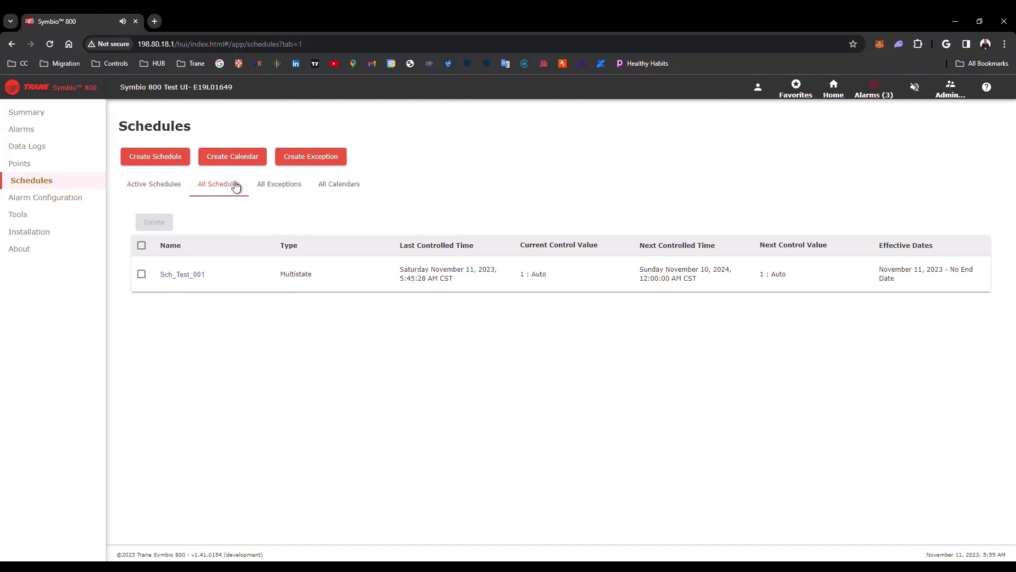
left_click(277, 190)
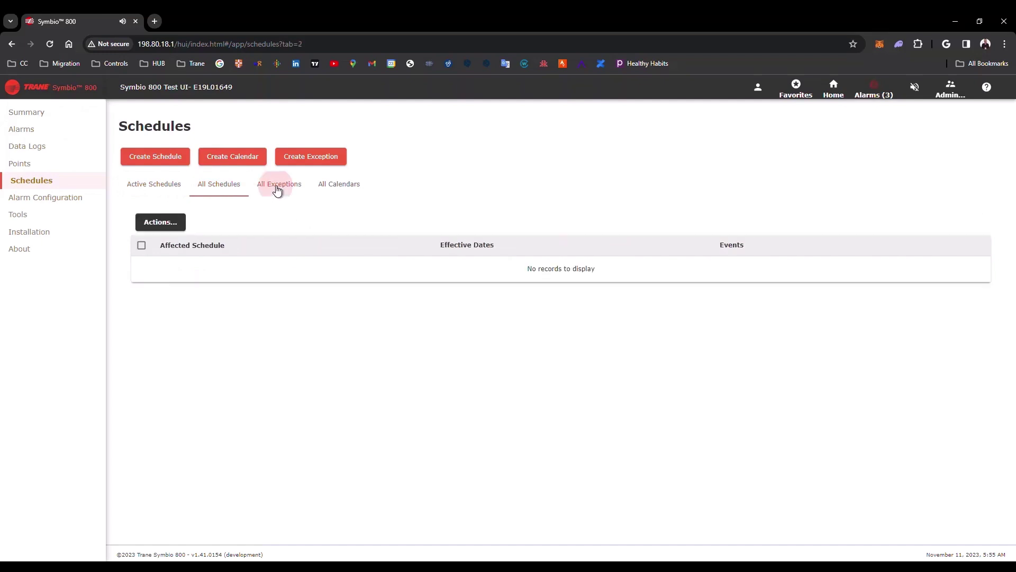
left_click(339, 190)
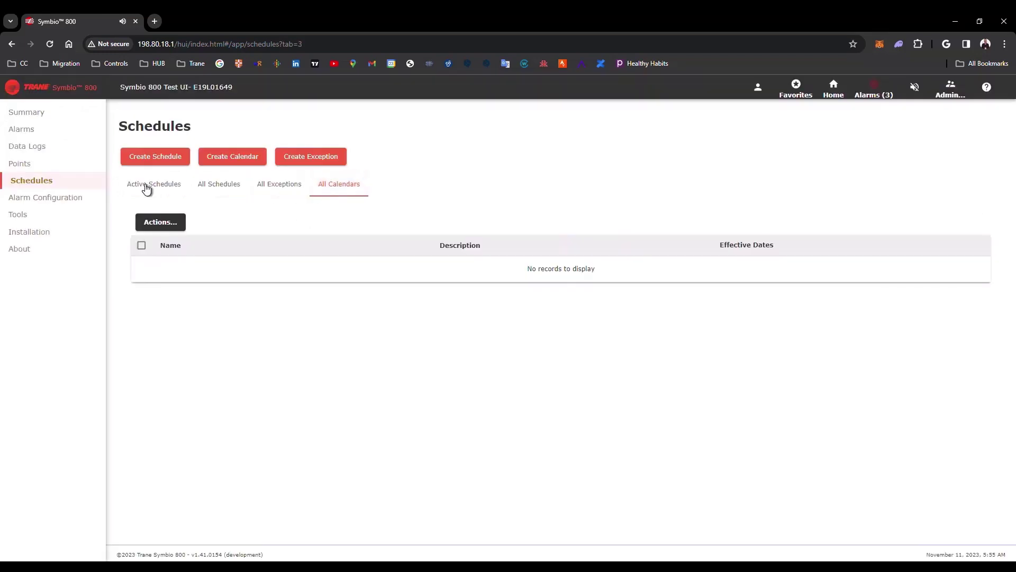
left_click(147, 188)
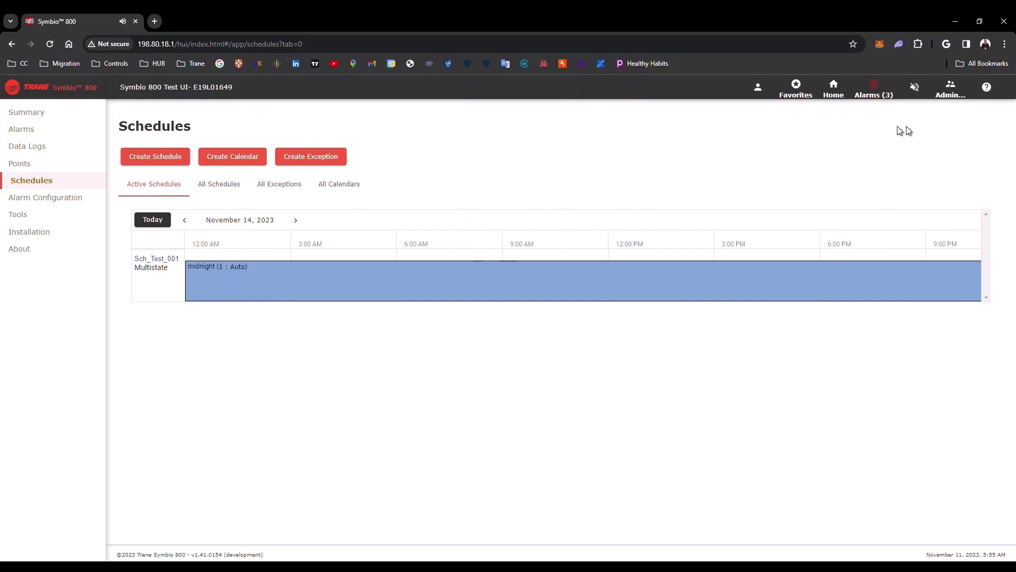
left_click(987, 87)
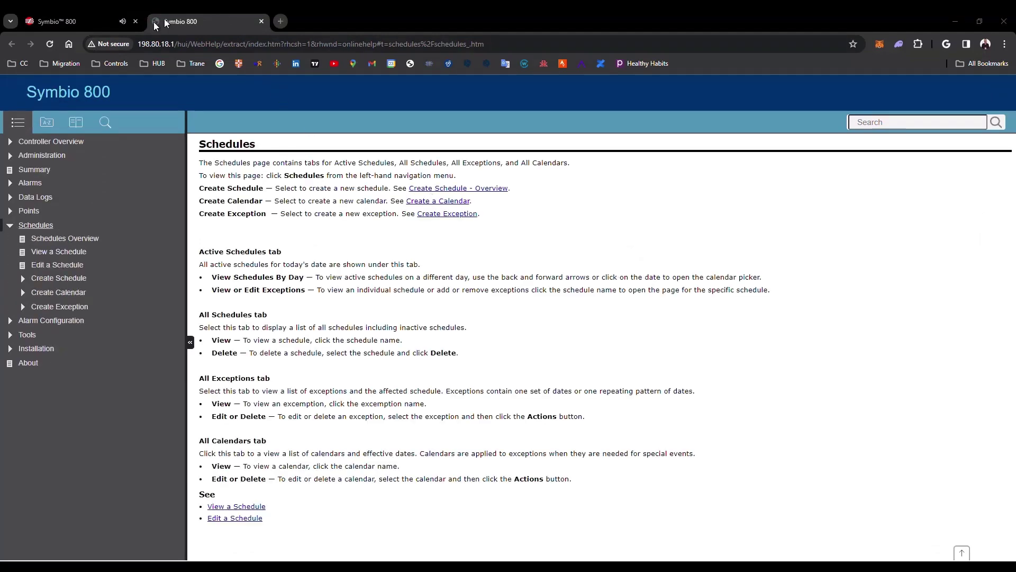
left_click(97, 14)
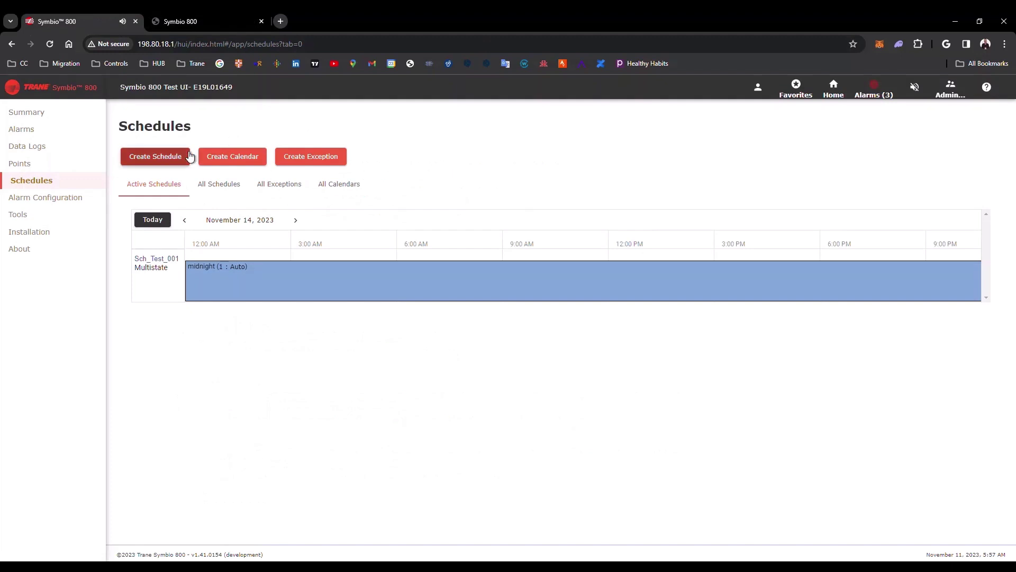
Step: Create schedule SCH_Test_02 as Multistate with priority 15 -- Application Low, then continue to members
left_click(161, 162)
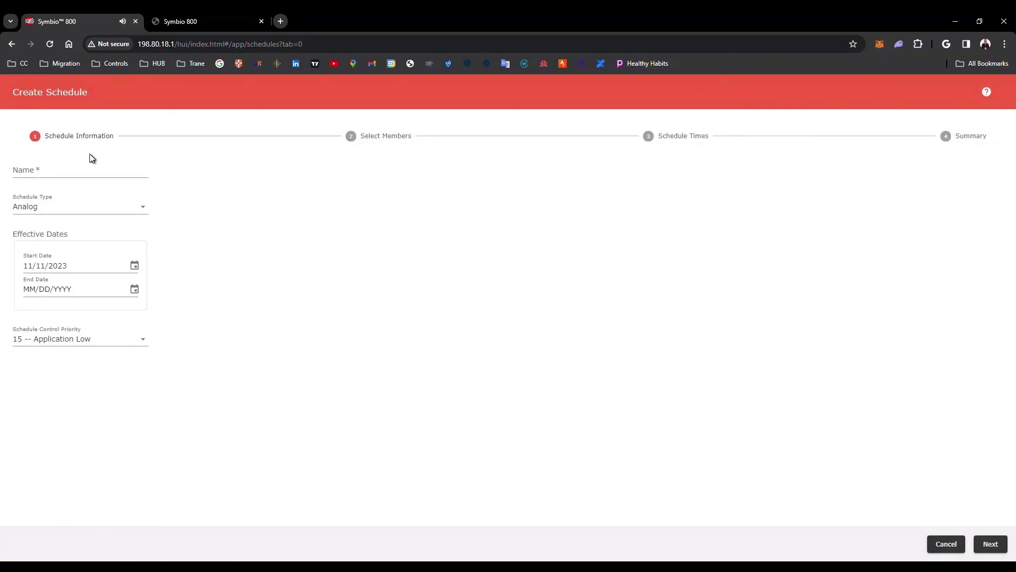
left_click(41, 172)
type("SCH_Test_02")
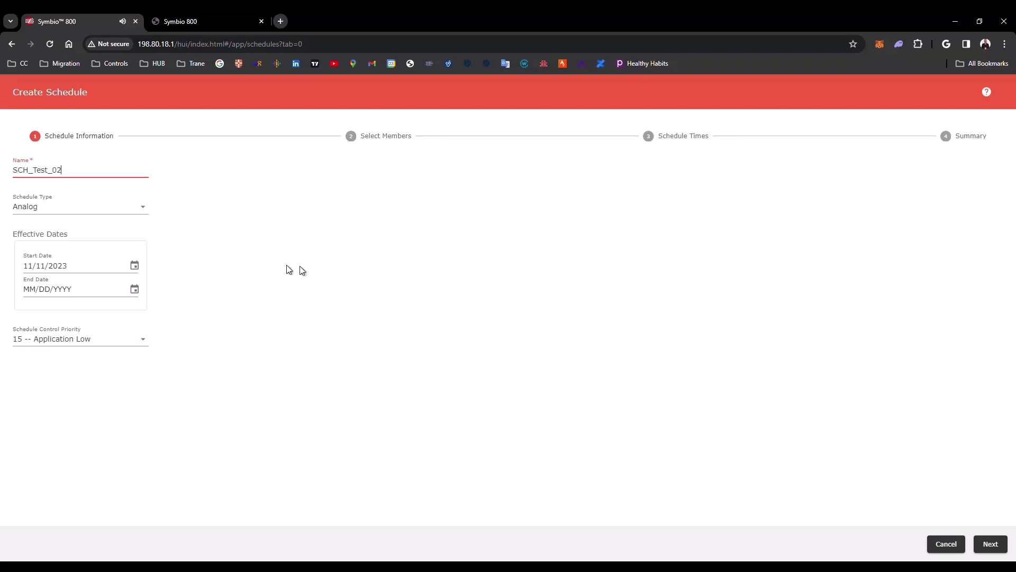
left_click(135, 211)
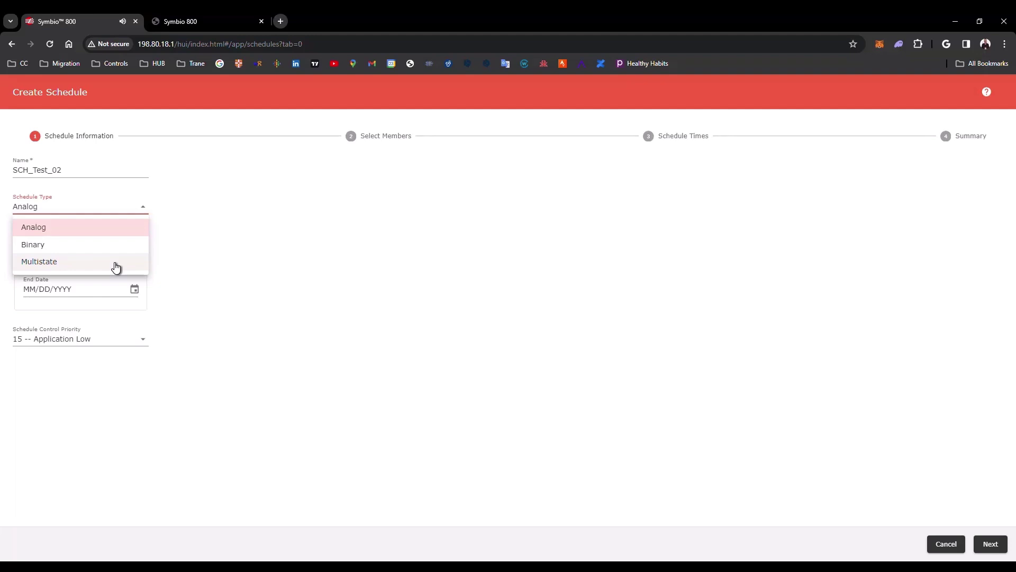
left_click(116, 263)
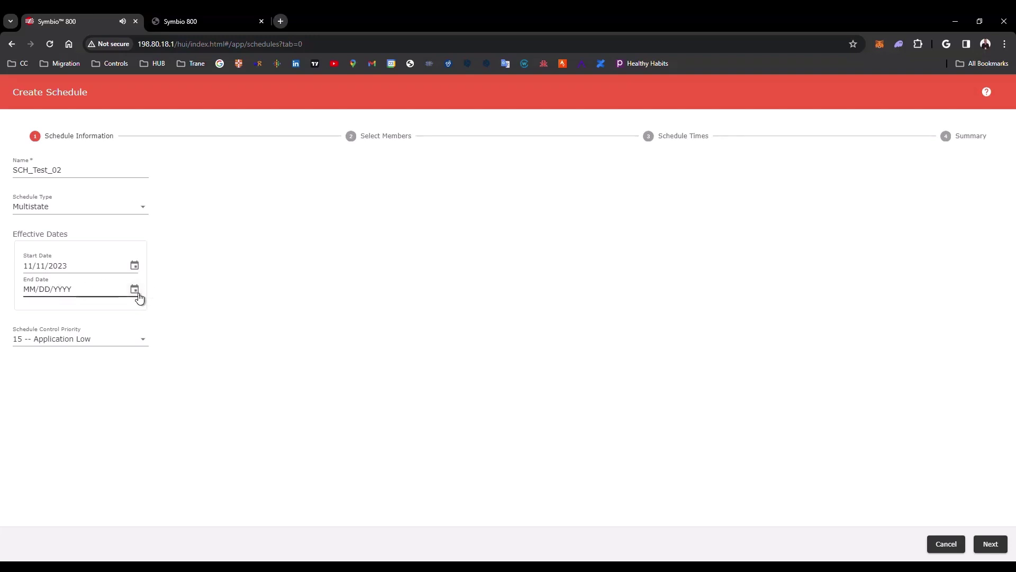
left_click(69, 341)
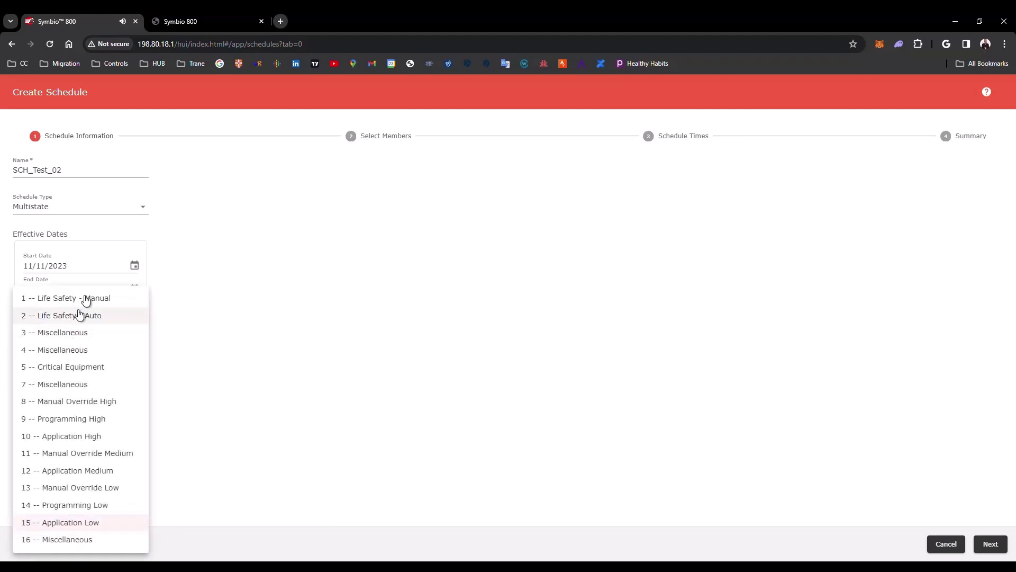
left_click(104, 522)
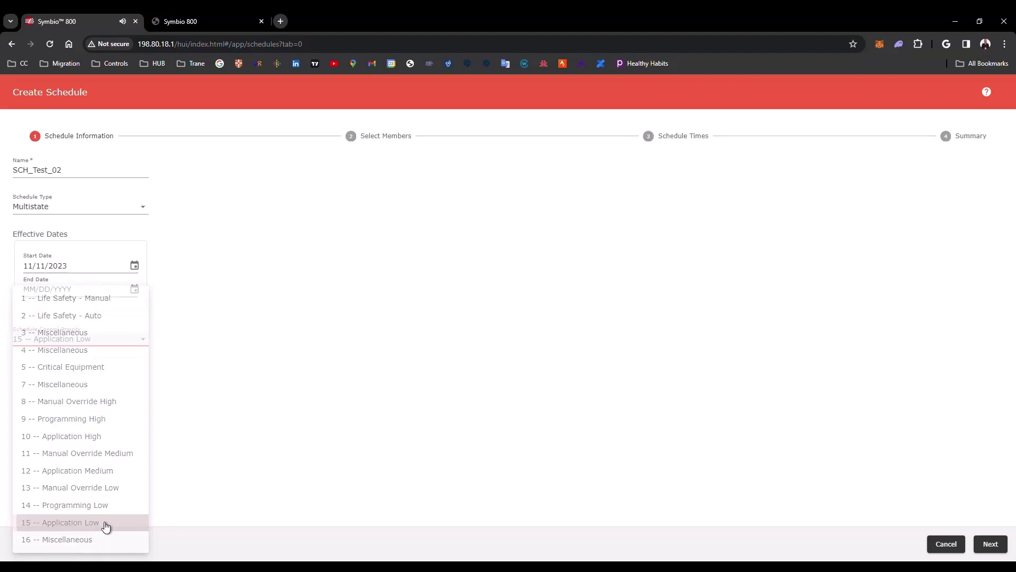
left_click(990, 544)
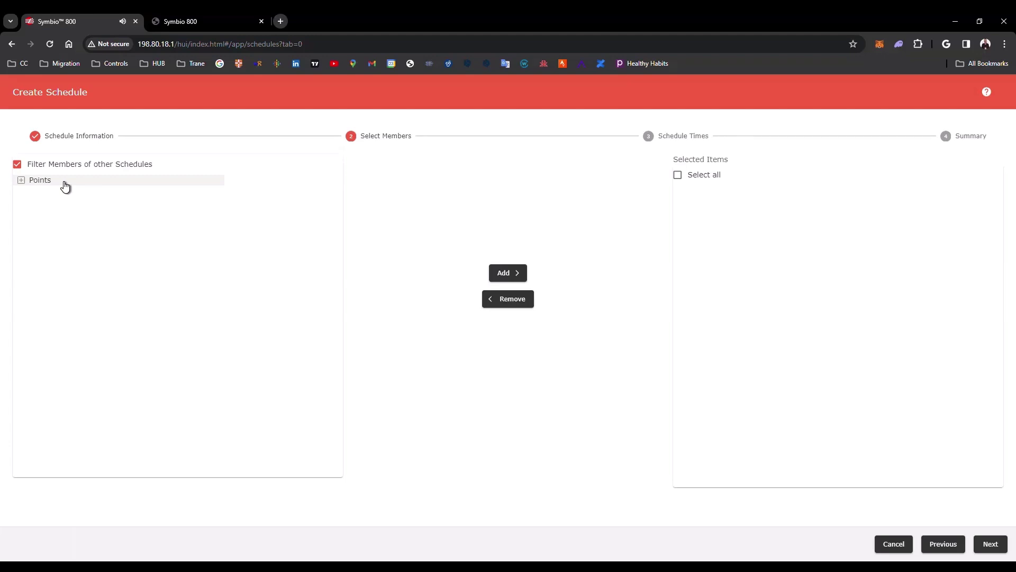
Step: Expand Points > Multistate Values and choose the Occupancy Status point
left_click(21, 180)
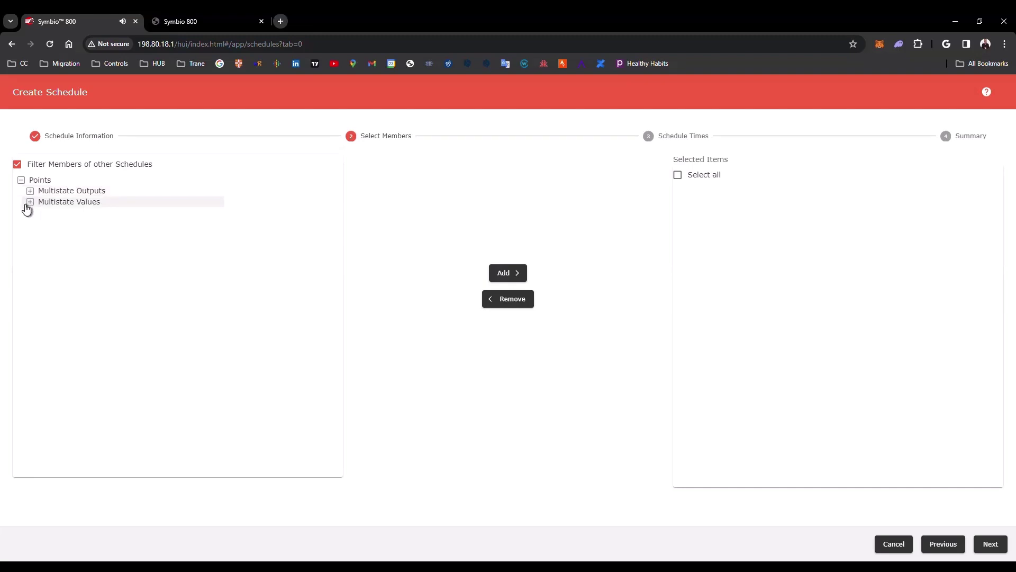
left_click(30, 203)
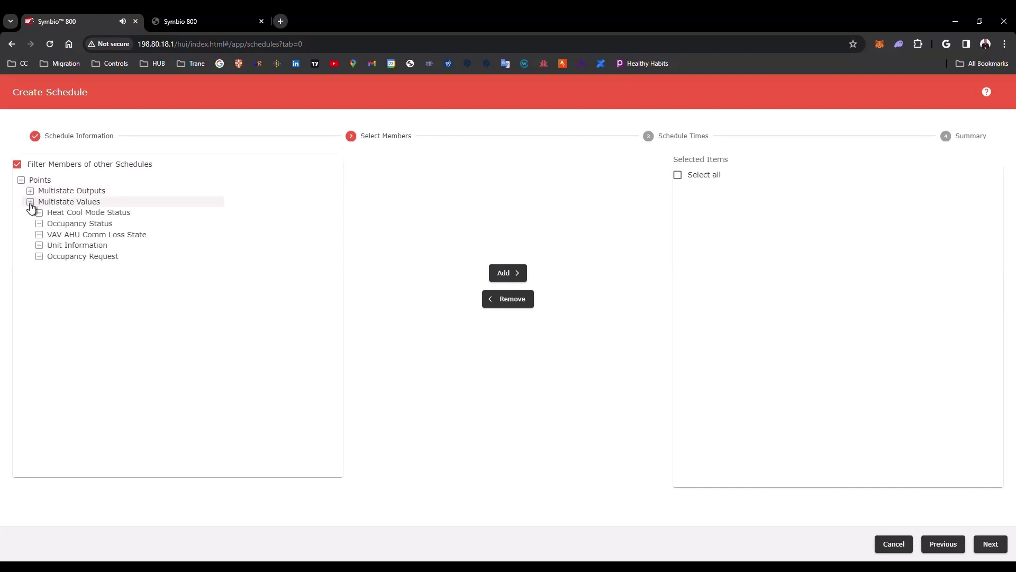
left_click(76, 227)
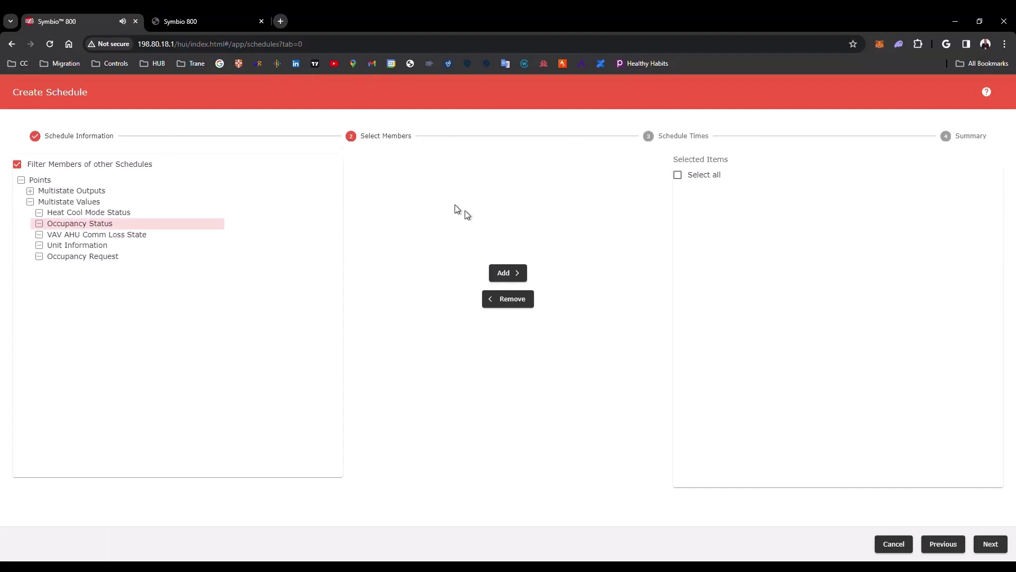
Step: Open the Create Schedule - Select Members help topic
left_click(985, 95)
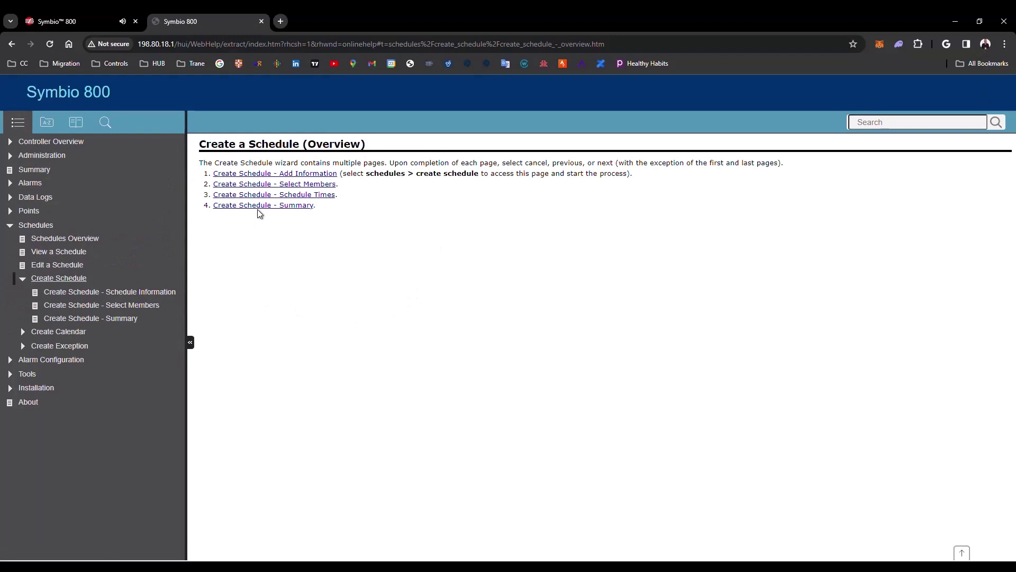
left_click(274, 185)
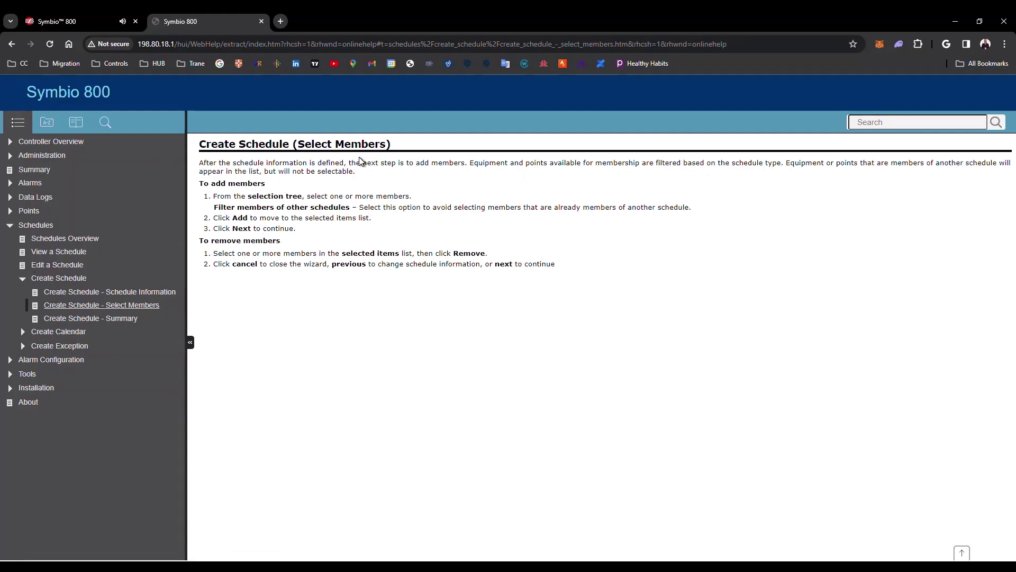
Step: Add Occupancy Status to Selected Items and advance to Schedule Times
left_click(84, 23)
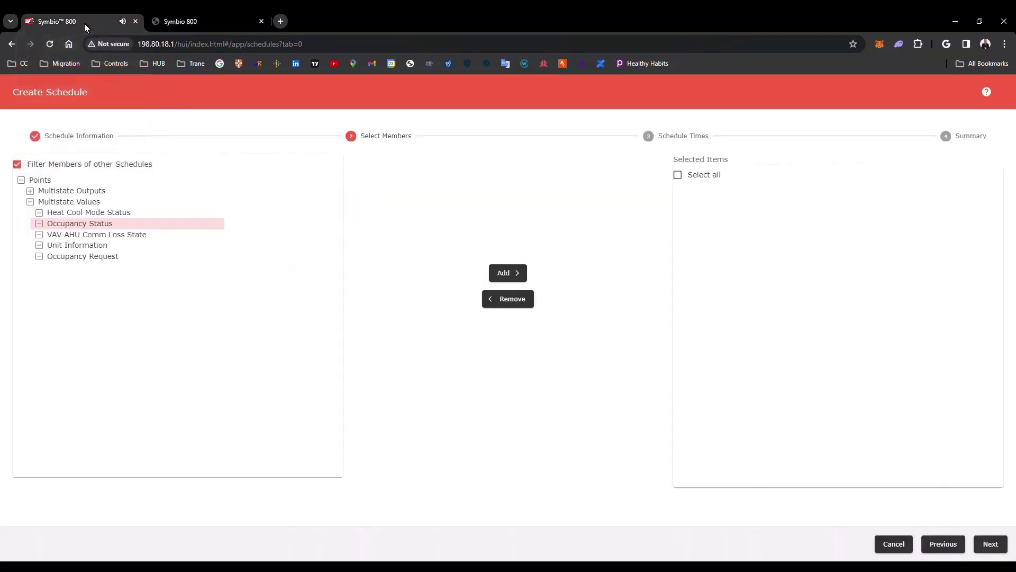
left_click(82, 225)
left_click(508, 276)
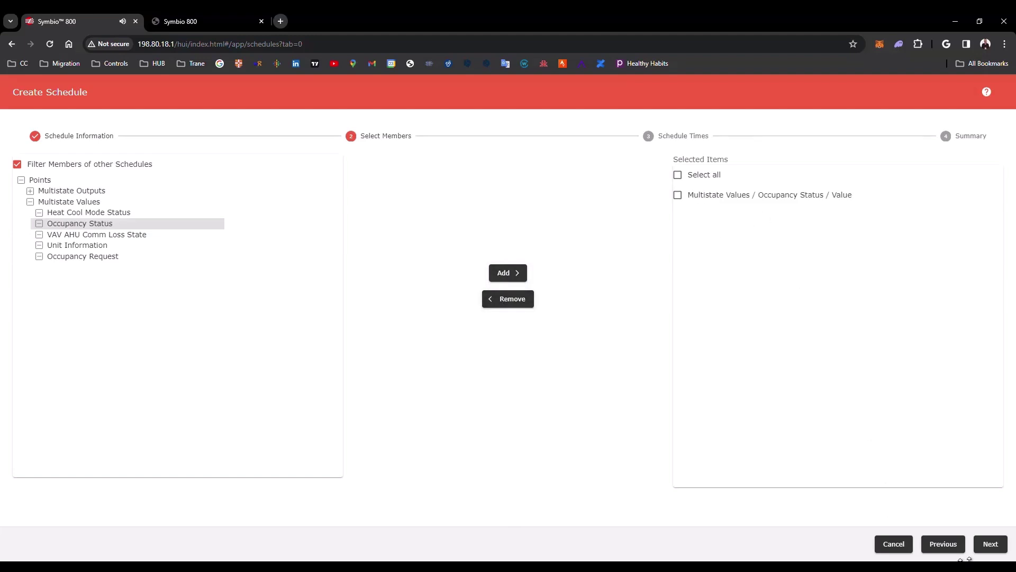
left_click(995, 544)
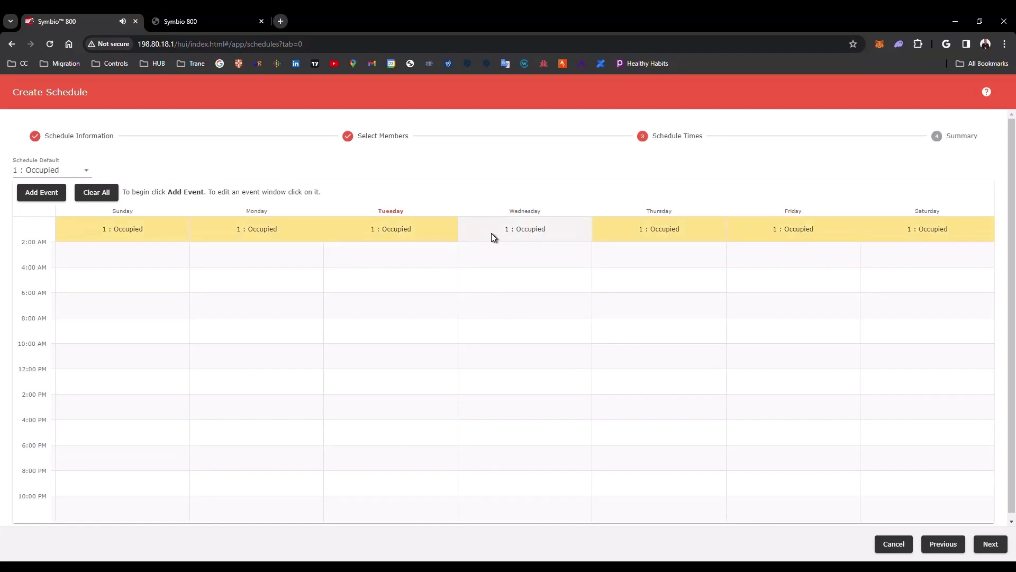
Step: Add 08:00 AM 1 : Occupied events for Monday through Friday
left_click(43, 194)
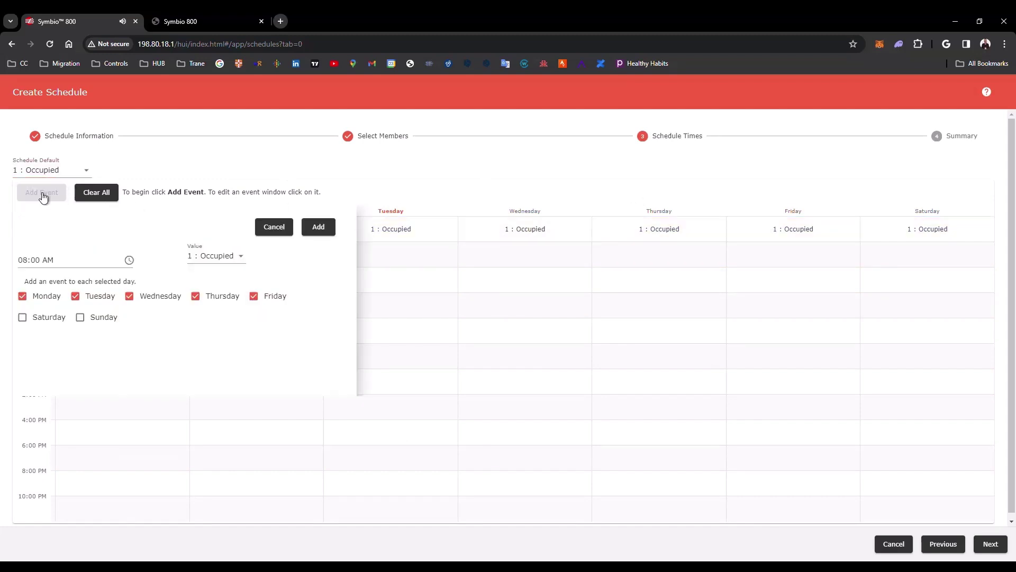
left_click(54, 260)
left_click(322, 228)
left_click(319, 227)
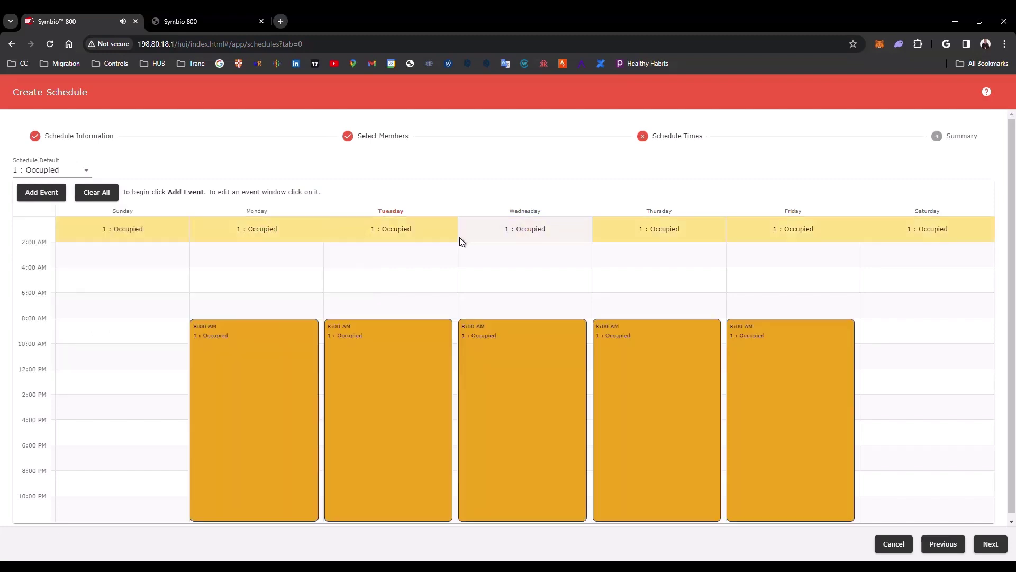
Step: Shorten the Monday and Wednesday events to end at 8:00 PM
left_click(296, 400)
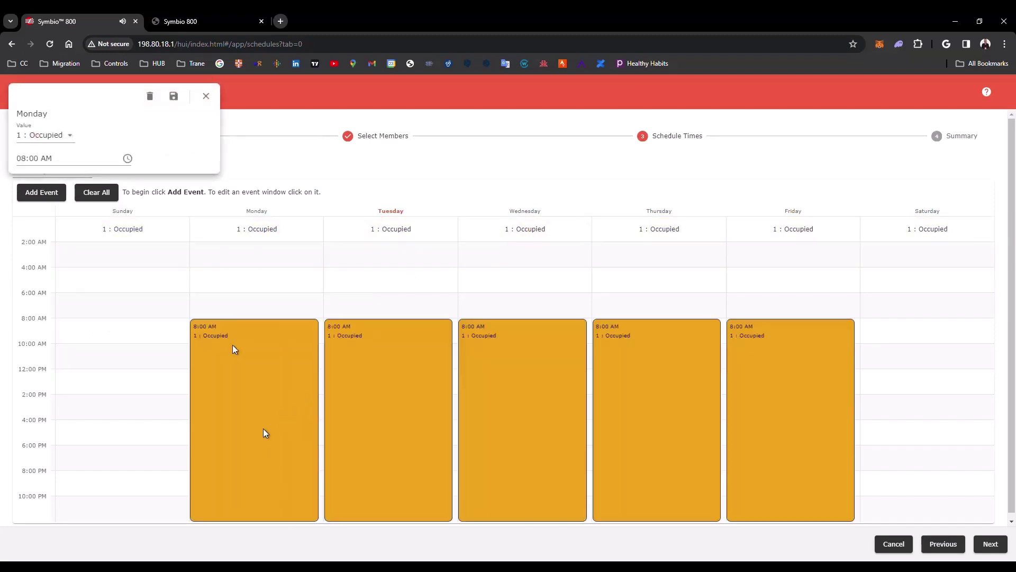
left_click(204, 96)
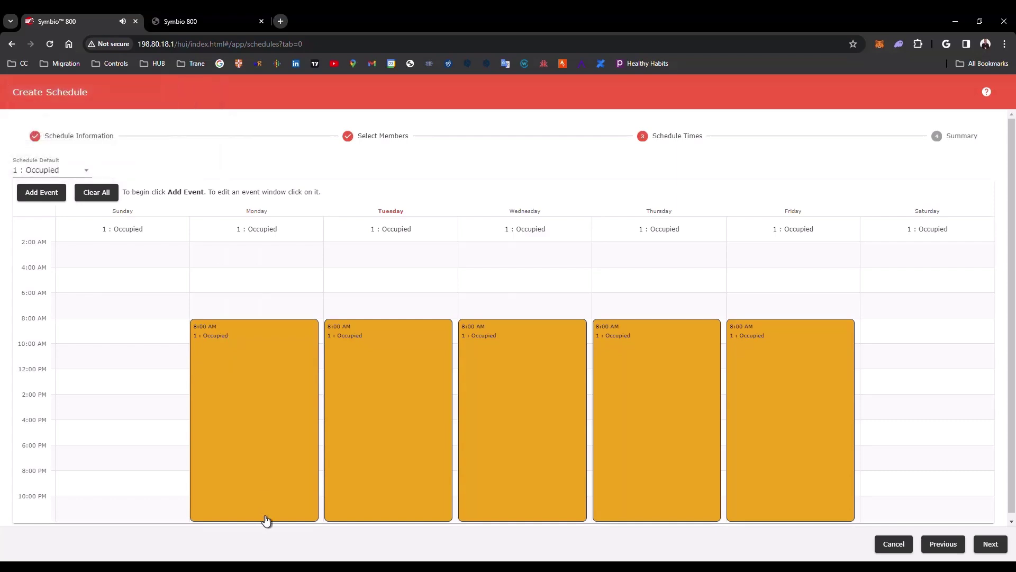
left_click_drag(266, 521, 269, 464)
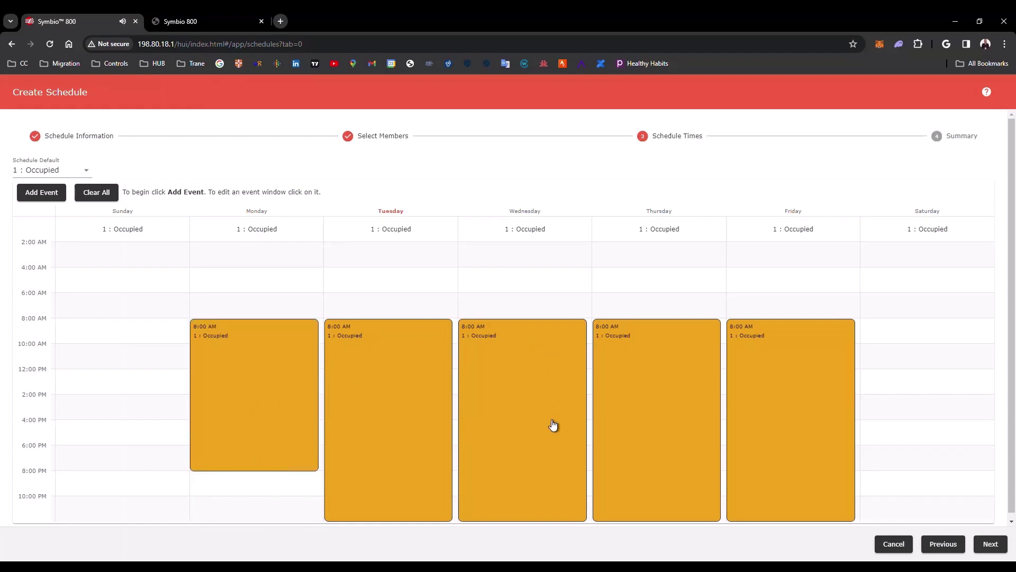
left_click_drag(547, 520, 553, 468)
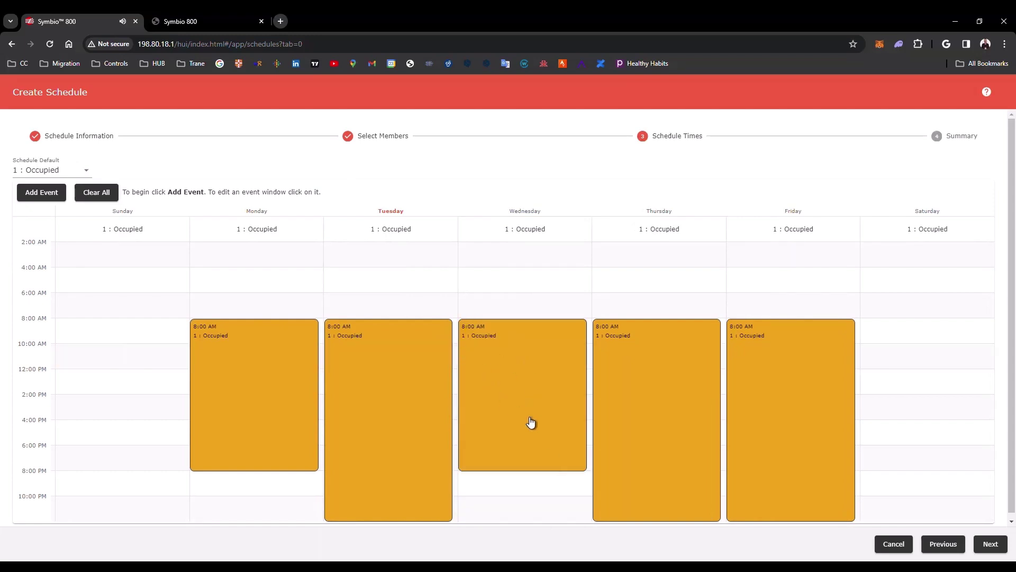
Step: Clear all events and delete Monday's, leaving Tuesday–Friday 8:00 AM Occupied, then go to Summary
left_click(102, 196)
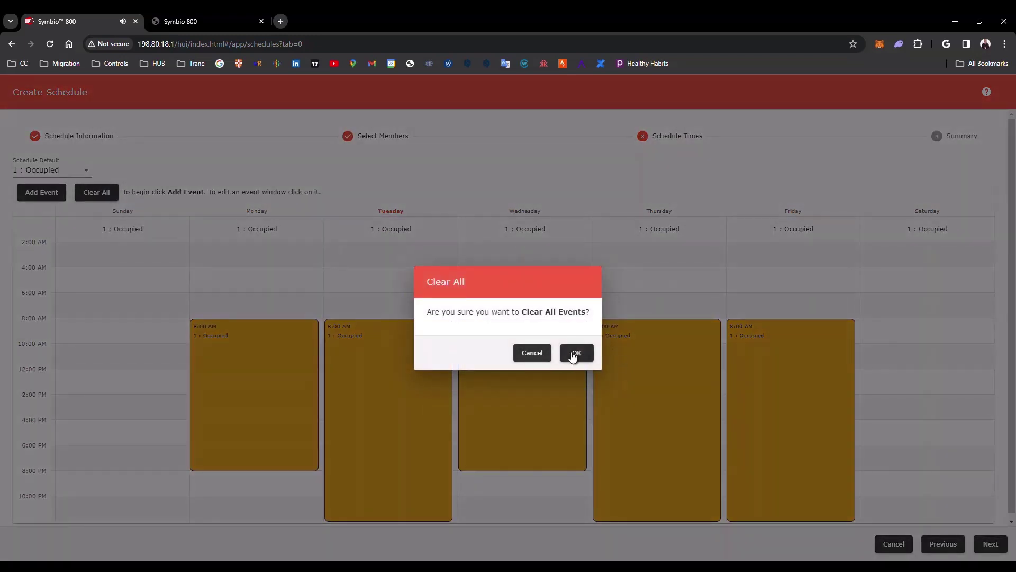
left_click(575, 353)
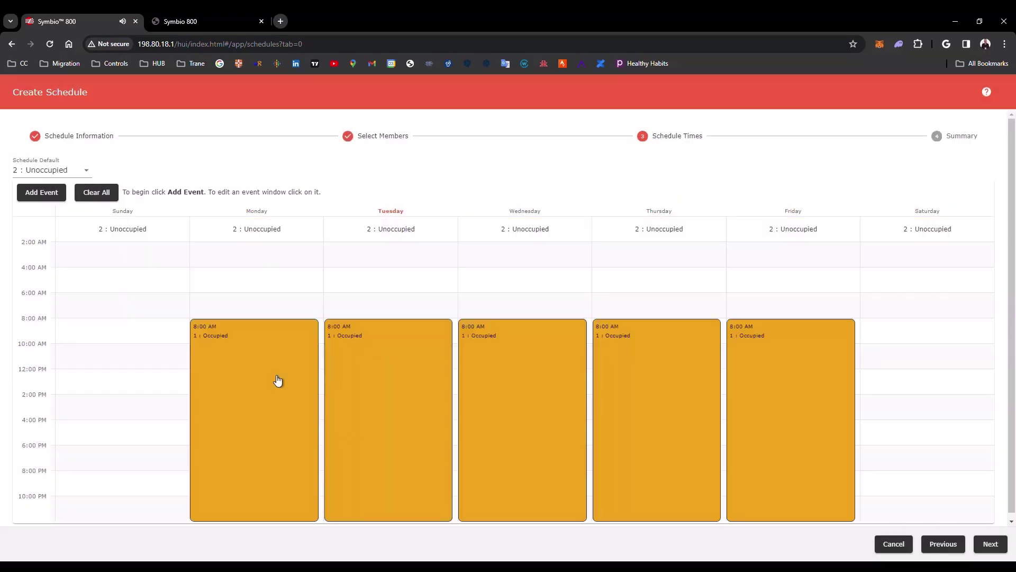
left_click(237, 388)
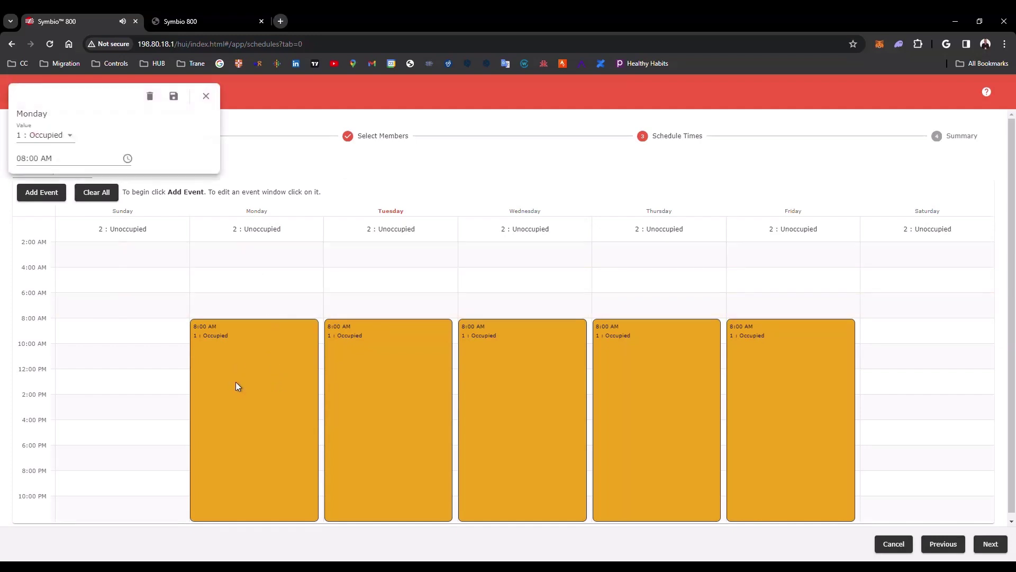
left_click(150, 98)
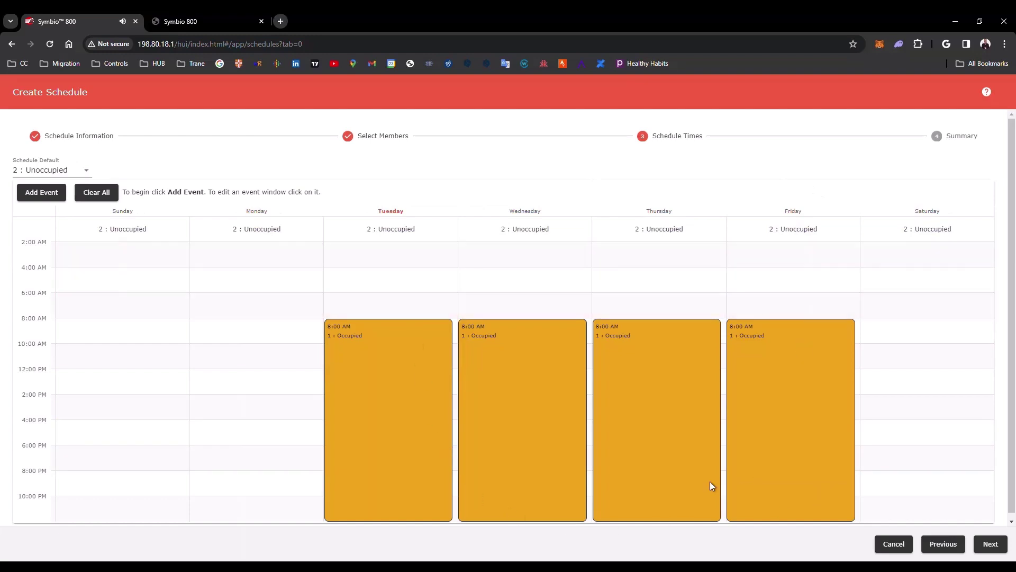
left_click(996, 549)
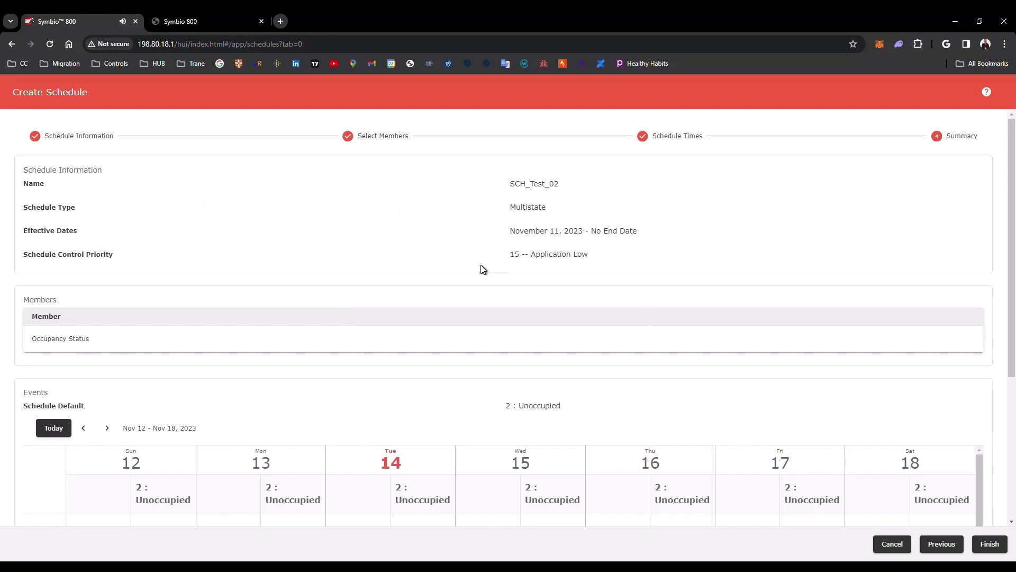
Step: Check the SCH_Test_02 summary's Tuesday–Friday events calendar and finish the schedule
scroll(569, 264, "down", 2)
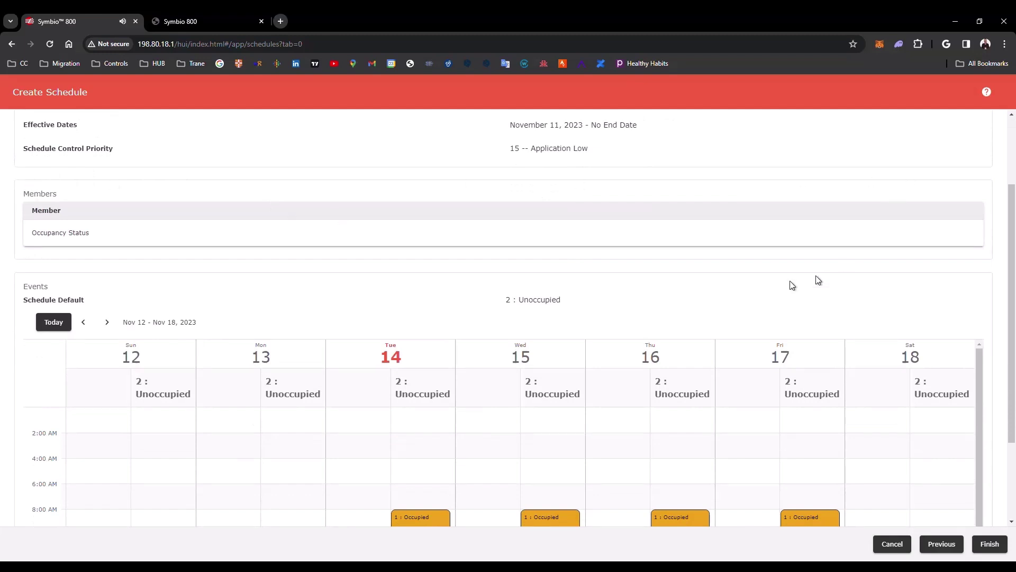
scroll(313, 185, "down", 2)
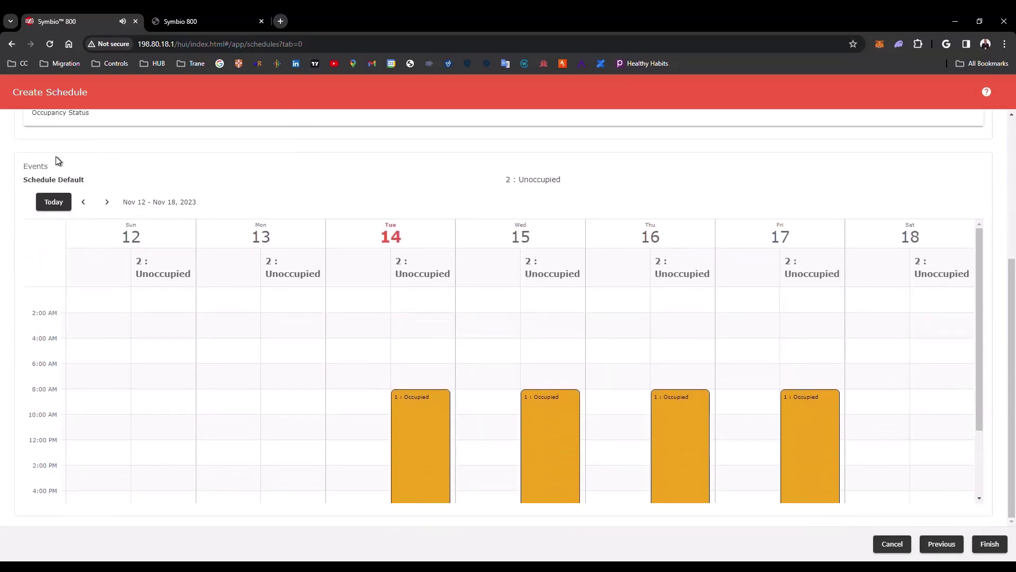
scroll(631, 340, "down", 3)
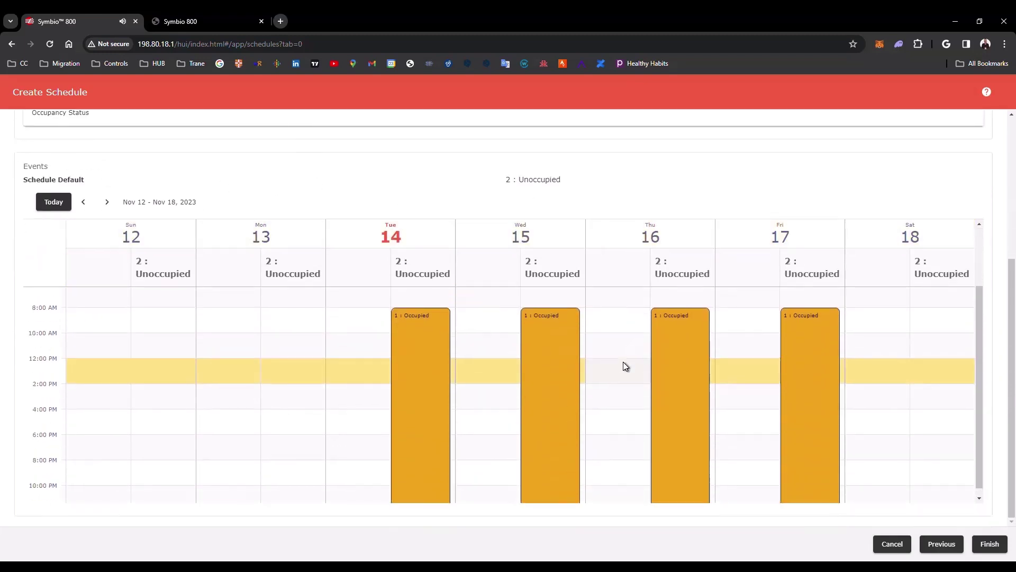
scroll(624, 361, "up", 3)
scroll(624, 361, "down", 3)
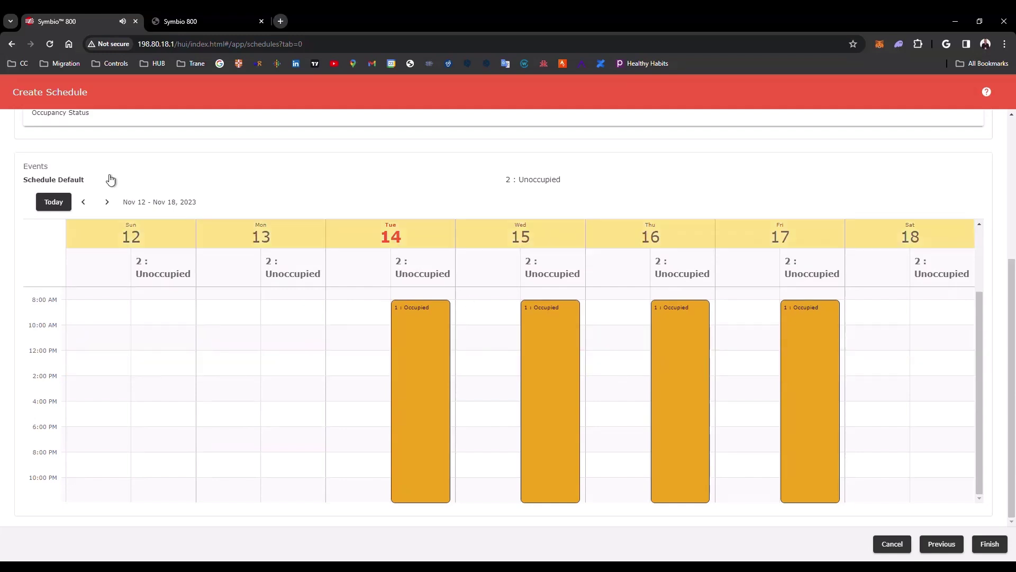
left_click(988, 546)
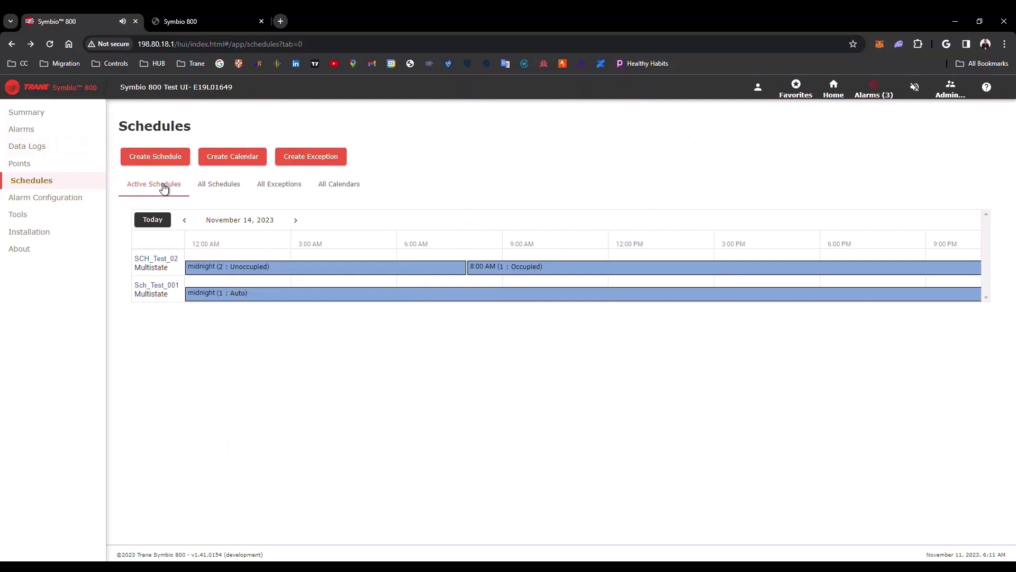
Step: Open SCH_Test_02 from All Schedules to view its Nov 12–18 week of events
left_click(226, 192)
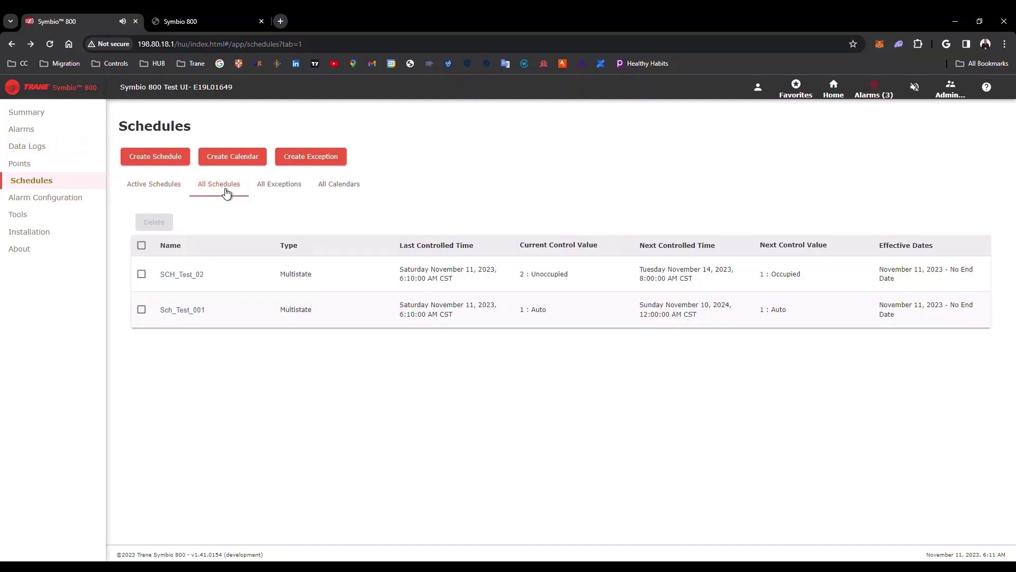
left_click(183, 275)
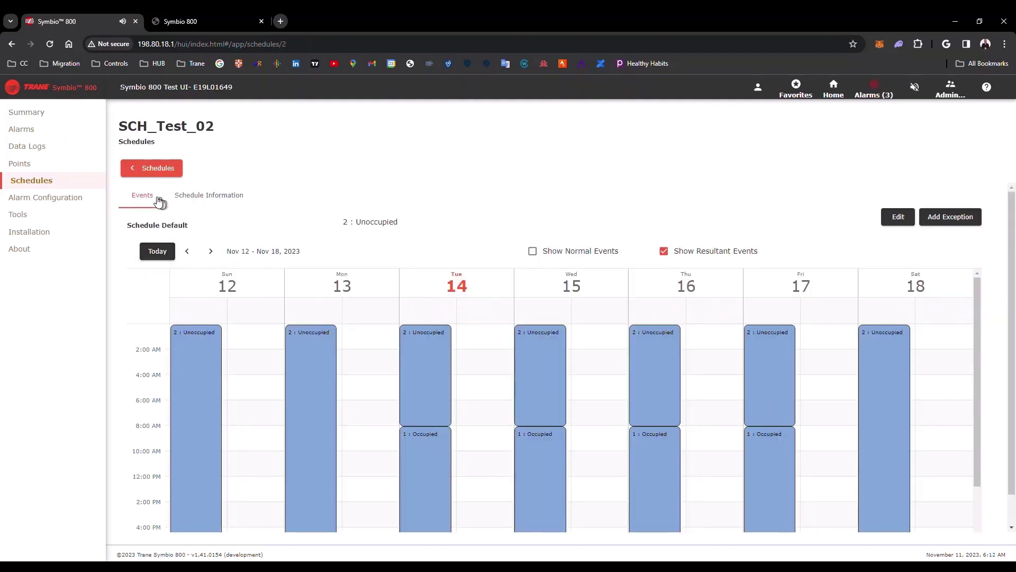
scroll(486, 339, "down", 2)
scroll(486, 339, "up", 2)
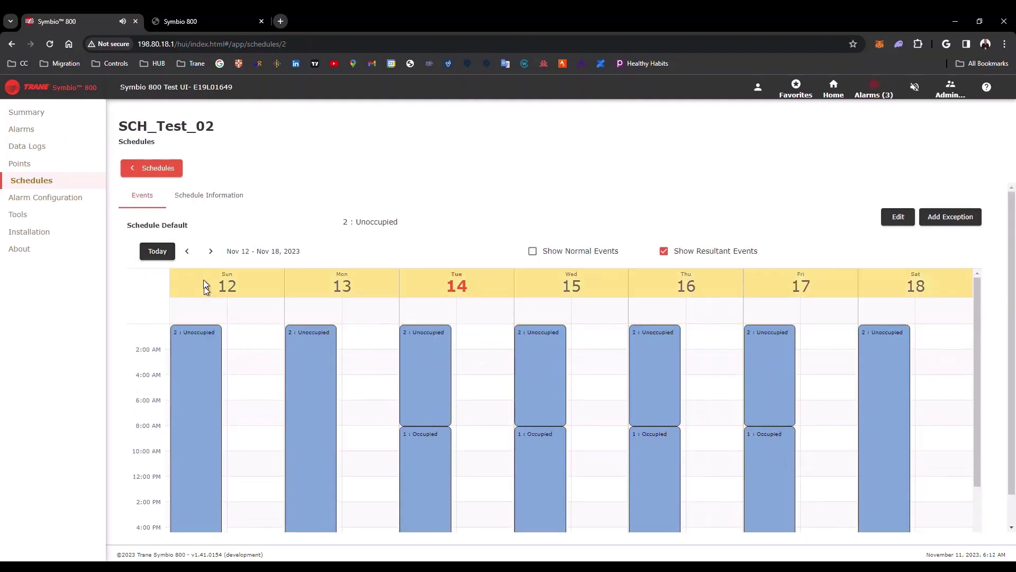